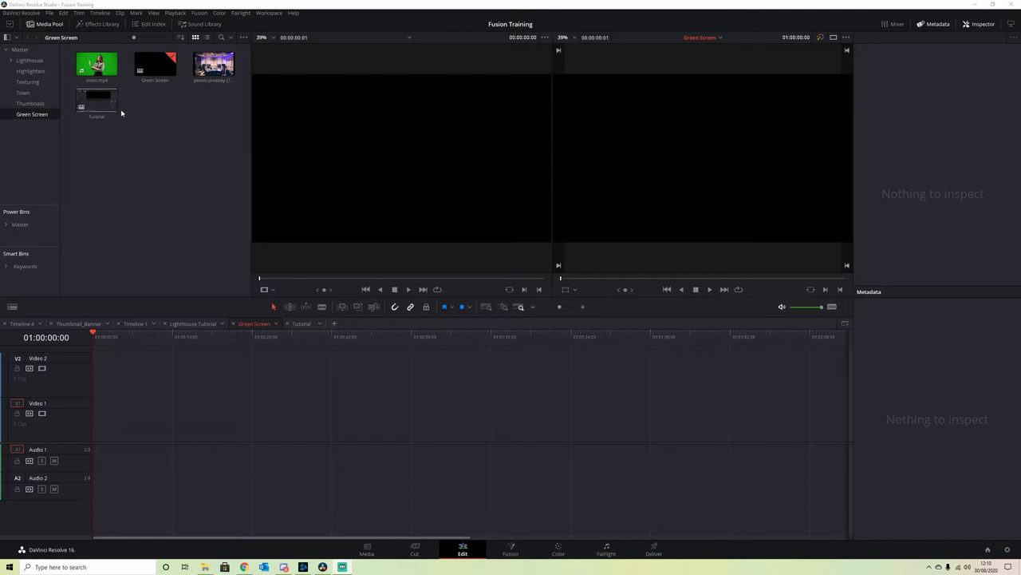
Stack video.mp4 on V2 over the pexels studio still on V1, extend the still to match, and open the clip in Fusion.
drag(96, 64, 94, 377)
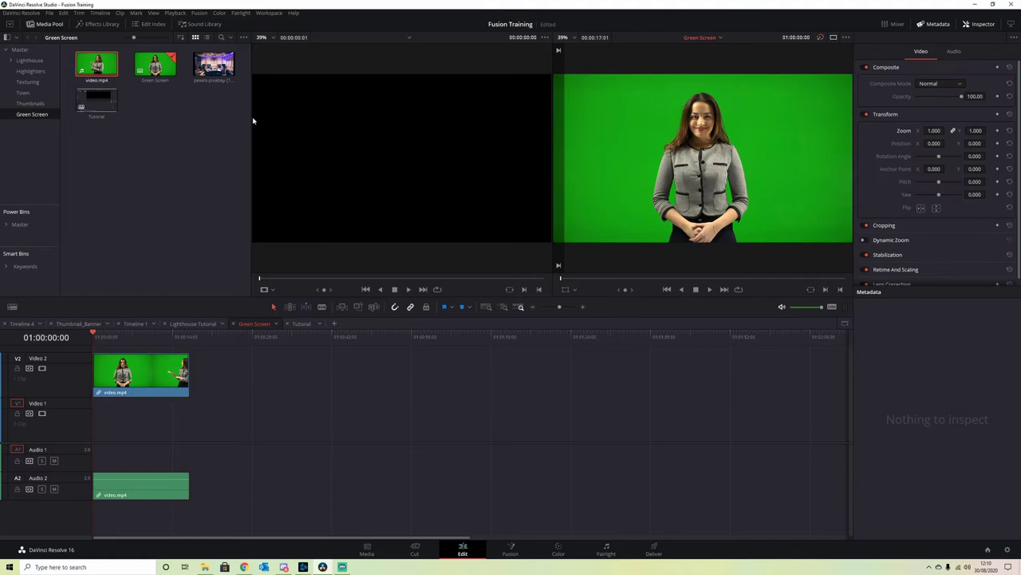
drag(214, 64, 189, 420)
click(142, 424)
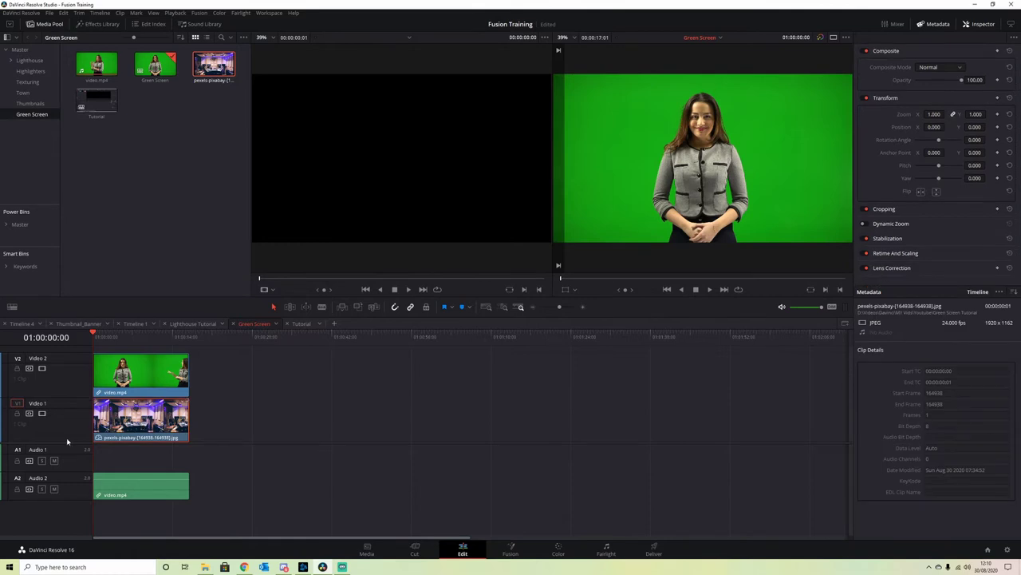
click(128, 371)
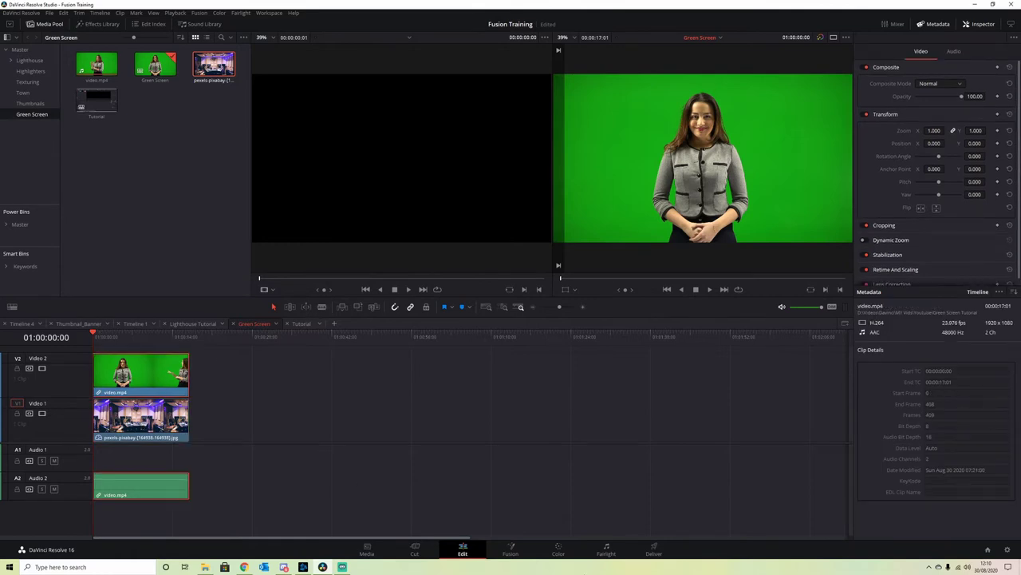
click(511, 549)
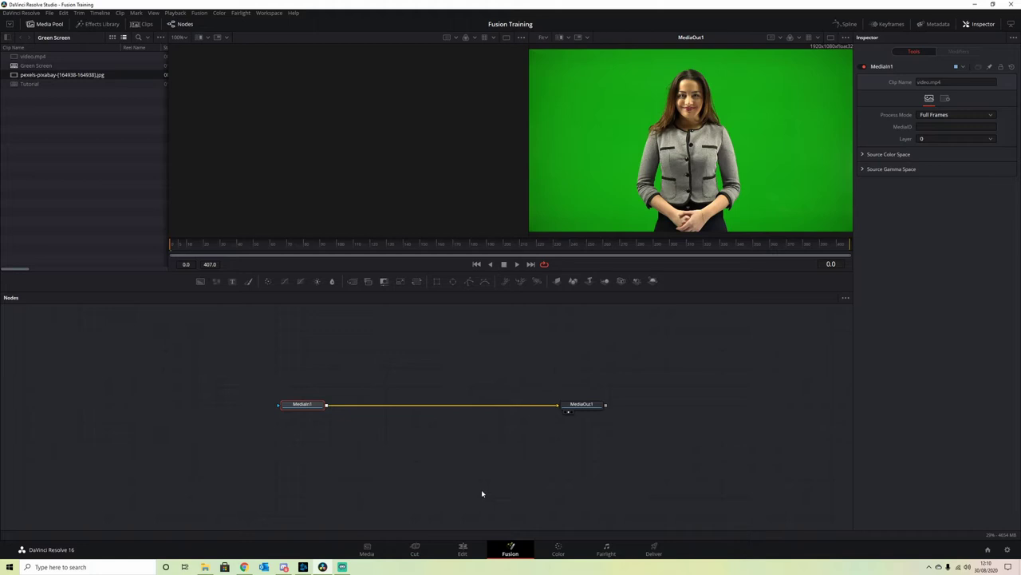
Insert a Delta Keyer between MediaIn1 and MediaOut1 and show its result in the second viewer.
key(shift+space)
text(delt)
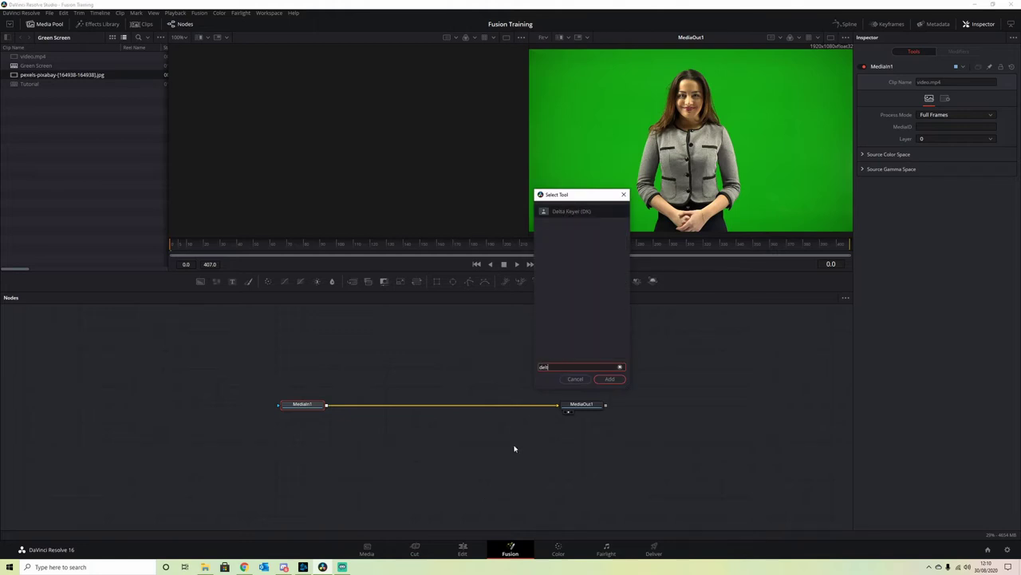
click(614, 379)
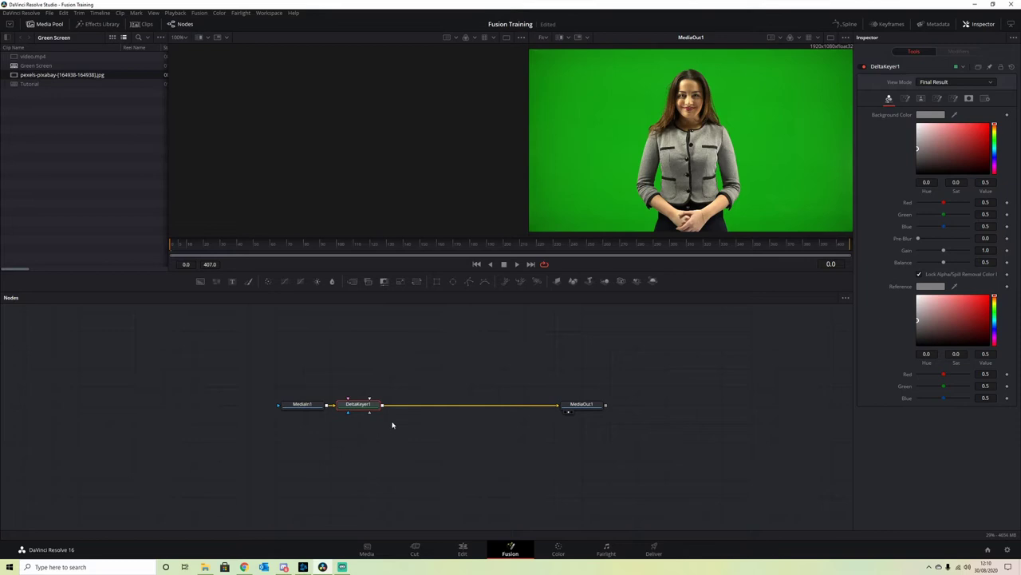
mouse_move(366, 407)
key(1)
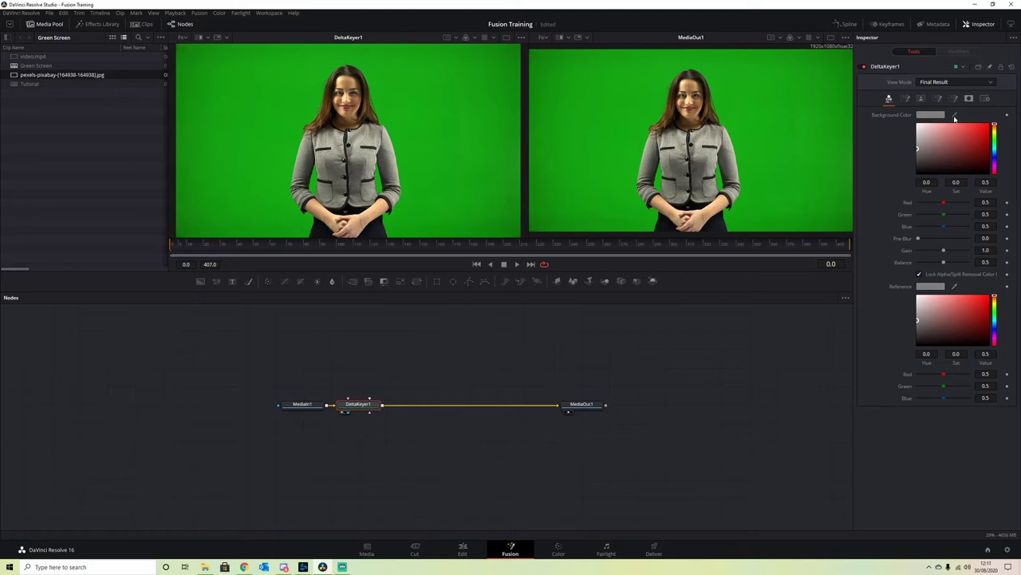
Sample the green screen with the Delta Keyer's Background Color eyedropper.
drag(955, 116, 728, 119)
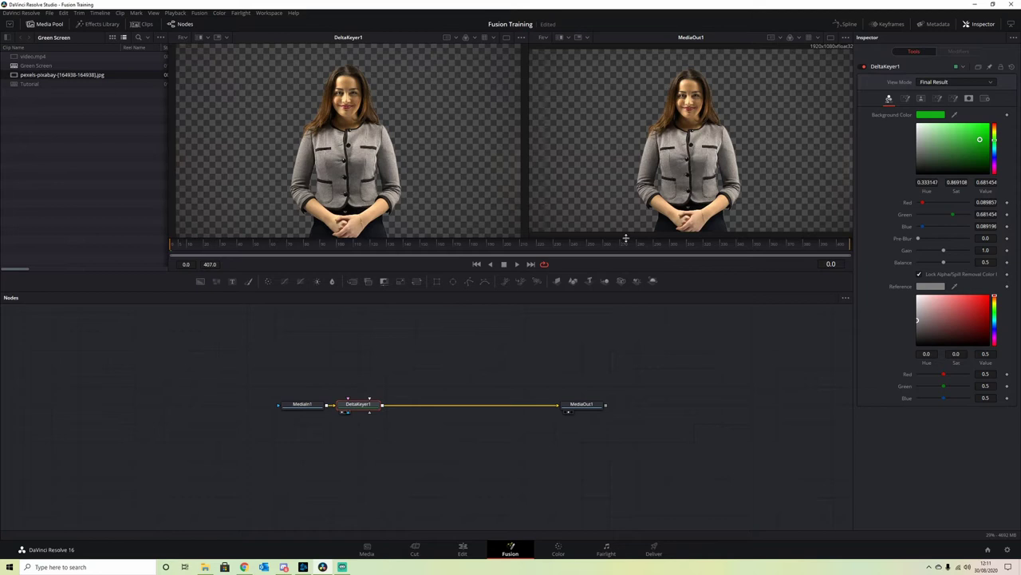
View the Alpha channel and set Delta Keyer Gain to 1.228 and Balance to 0.575.
click(476, 39)
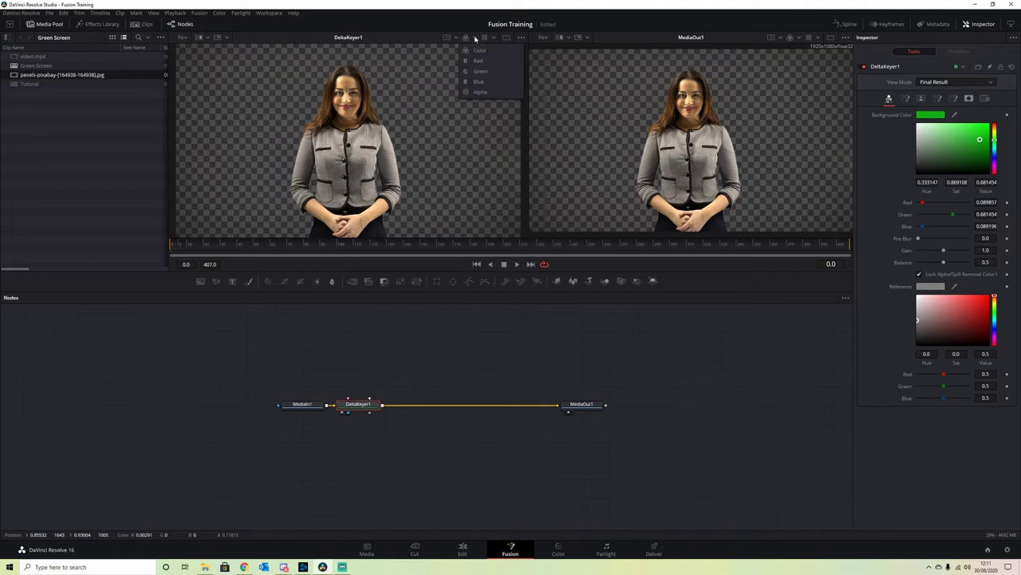
click(481, 92)
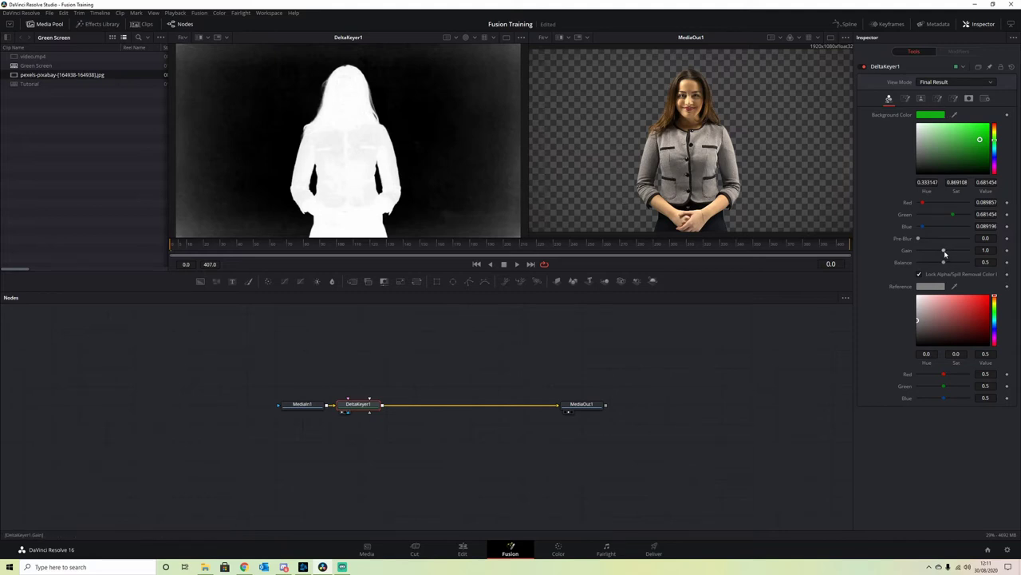
drag(945, 253, 951, 256)
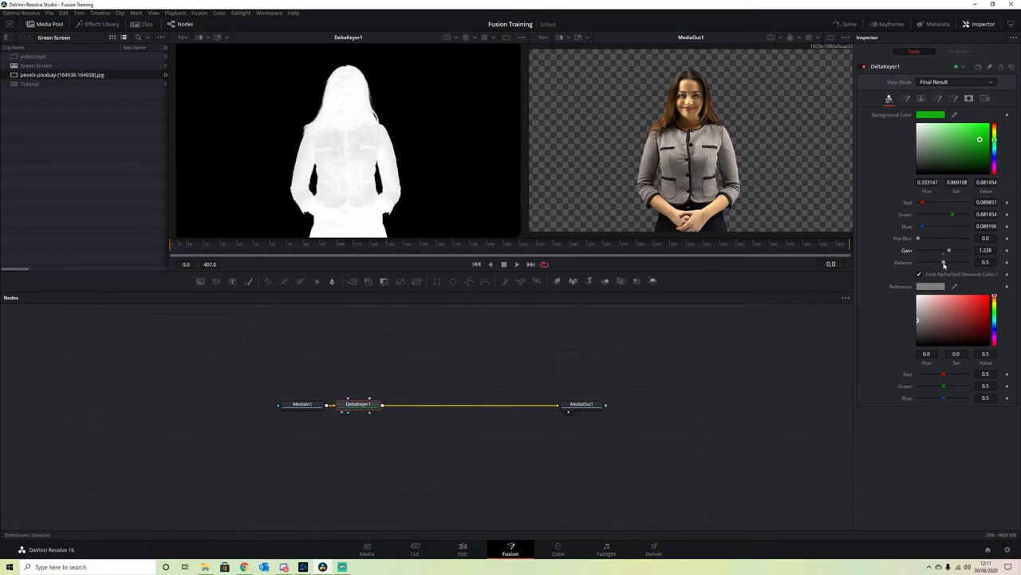
drag(945, 264, 947, 265)
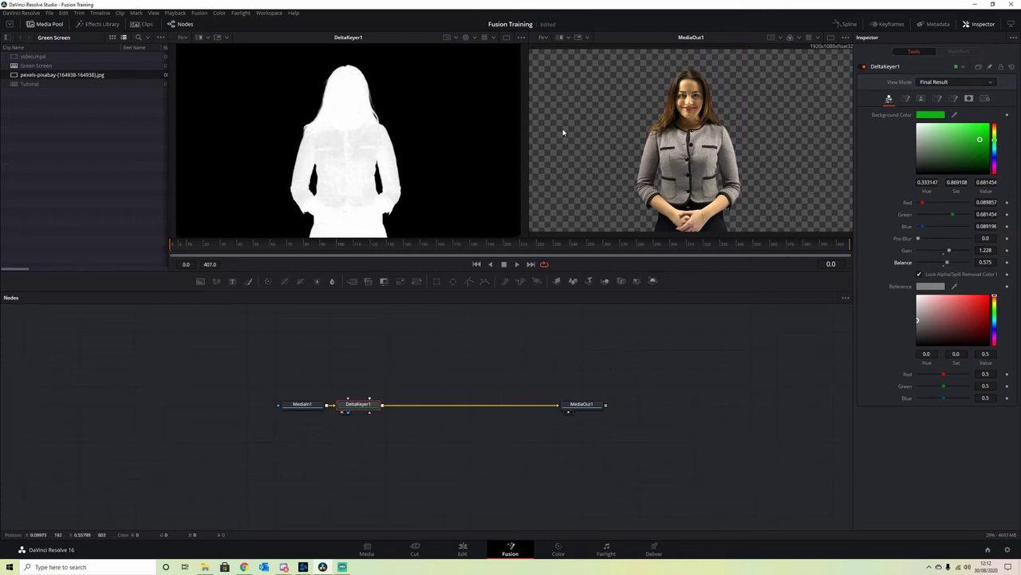
Sample a backdrop patch for the Pre-Matte ranges (Green 0.369–0.578, Luminance 0.232–0.378), then fit the view.
click(907, 98)
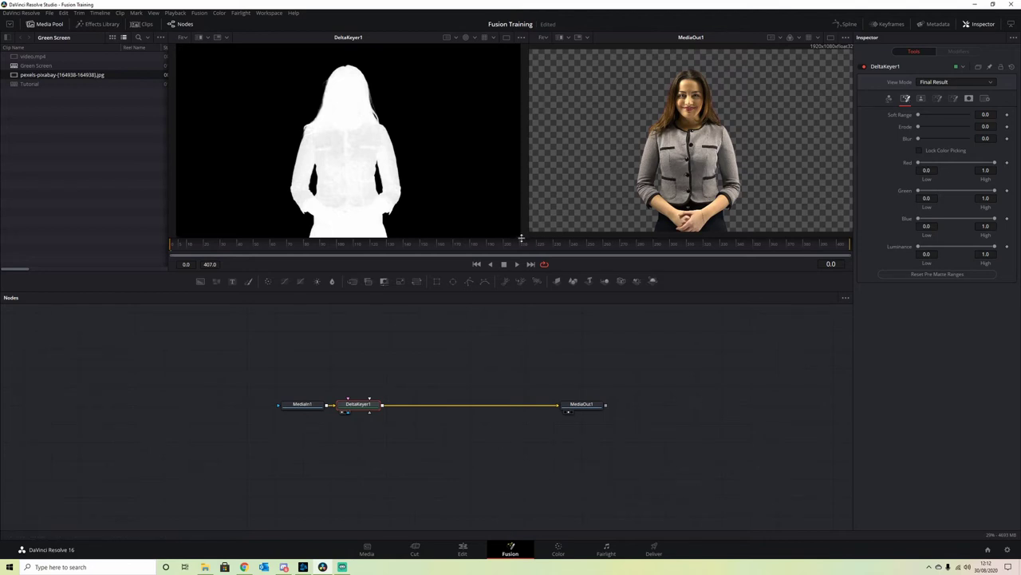
scroll(515, 230, up, 5)
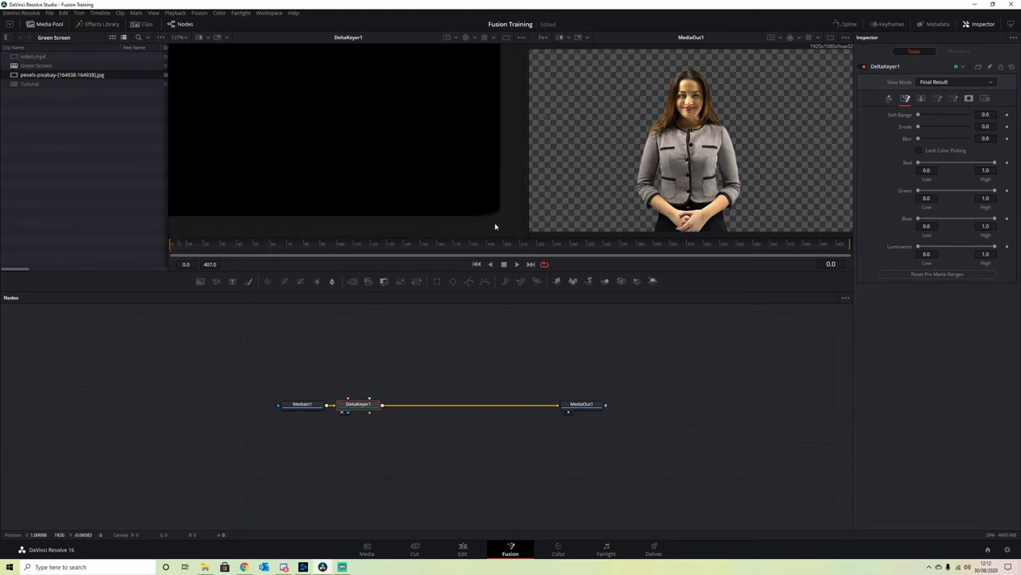
drag(439, 156, 519, 234)
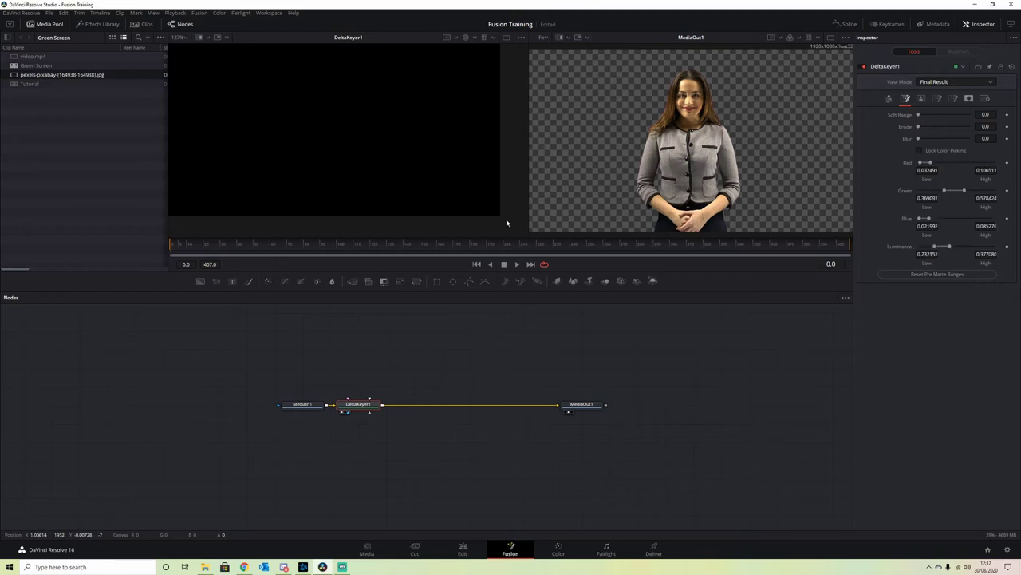
key(ctrl+f)
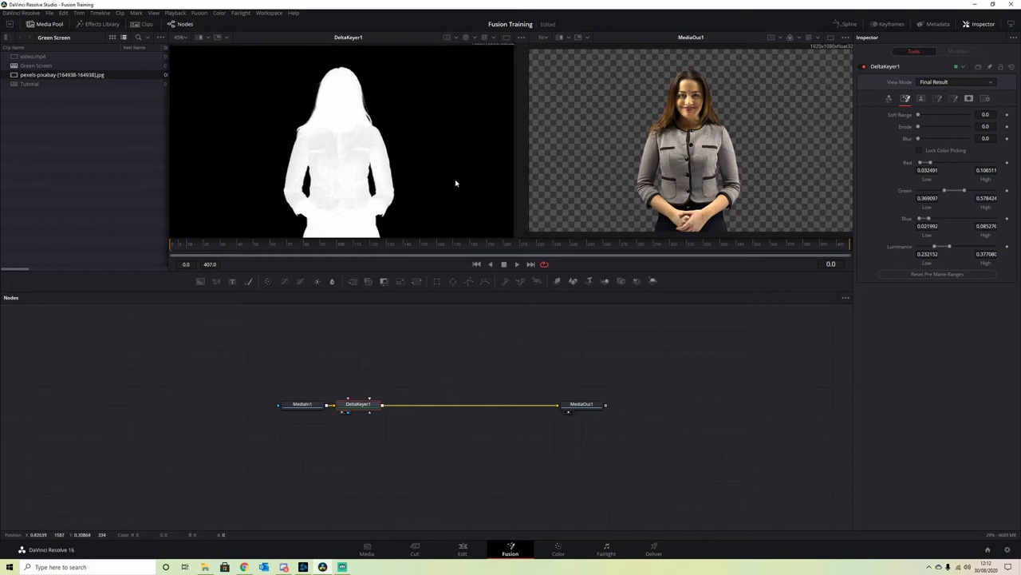
Set the Matte tab's Threshold to Low 0.078 and High 0.889.
scroll(501, 182, down, 2)
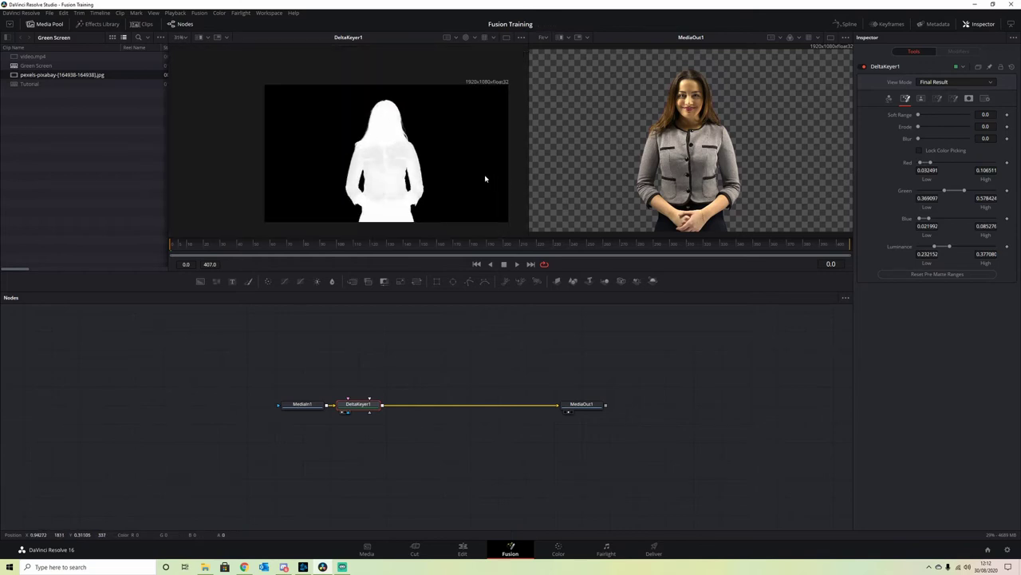
click(923, 100)
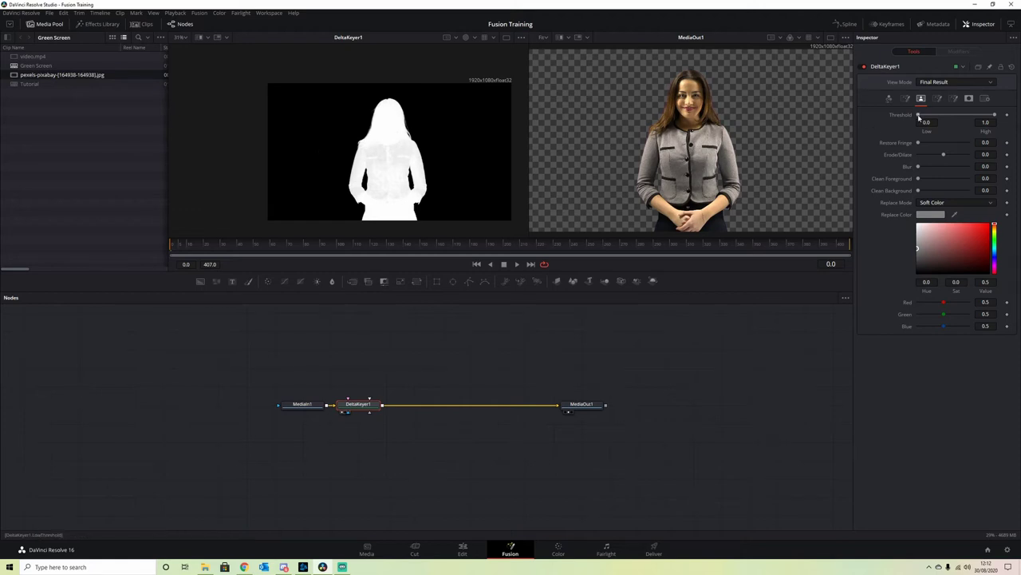
drag(919, 115, 923, 115)
drag(996, 117, 989, 117)
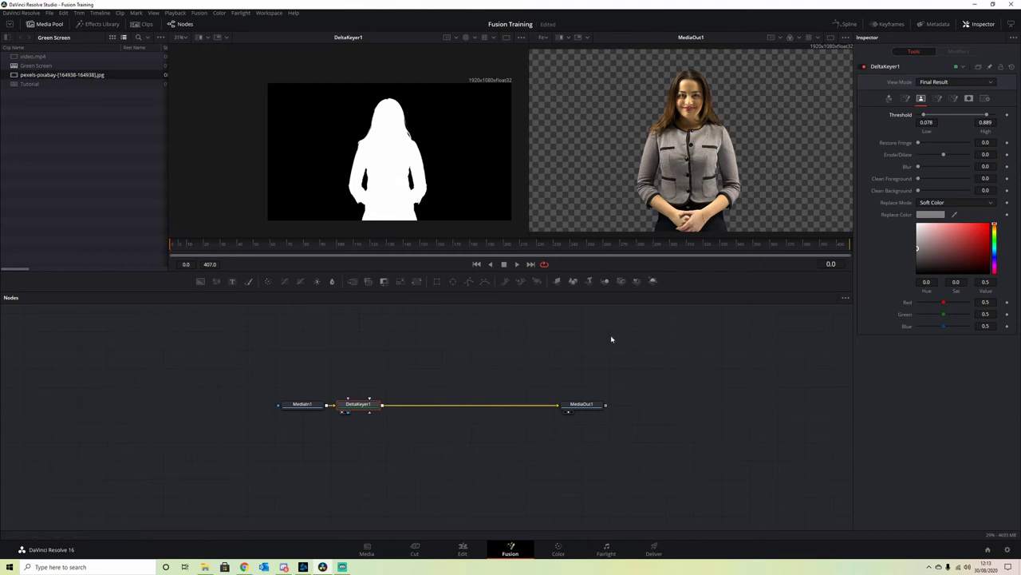
On the Edit page, set the background still's Transform Zoom to 1.280.
click(462, 549)
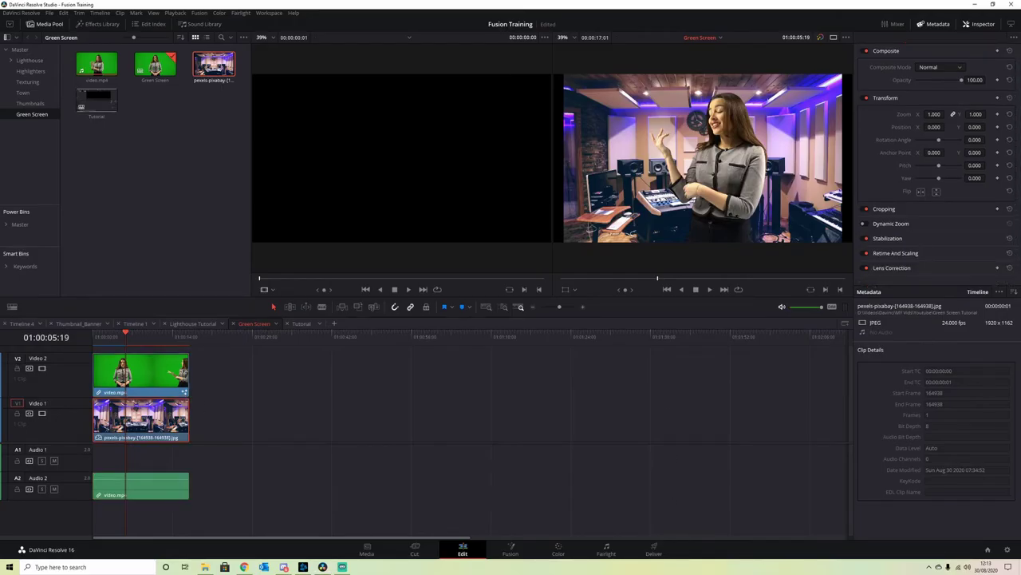
drag(977, 116, 999, 116)
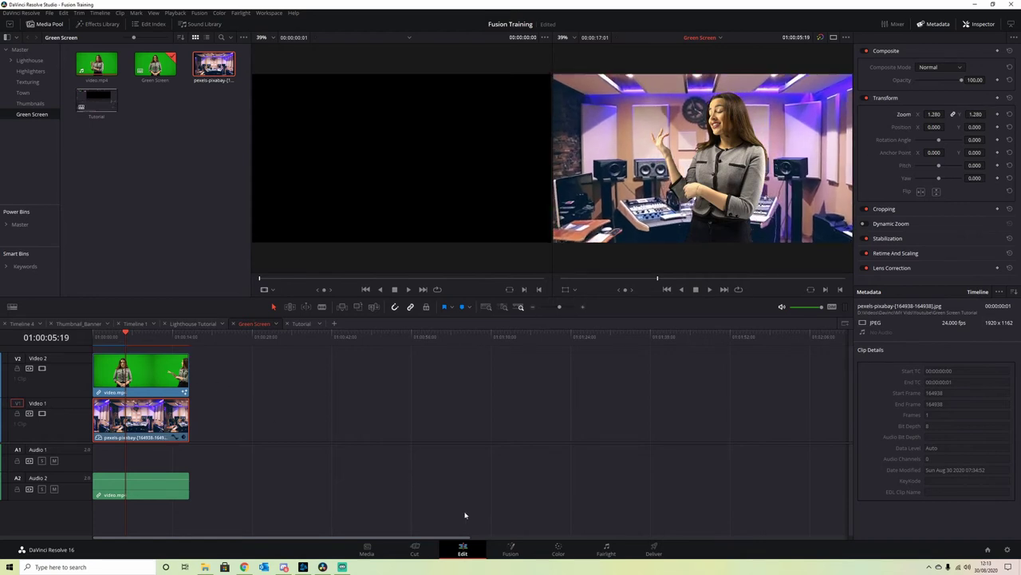
In Fusion, switch the Delta Keyer's Spill Method from Burnt to Well Done, then view the Edit page composite.
click(510, 549)
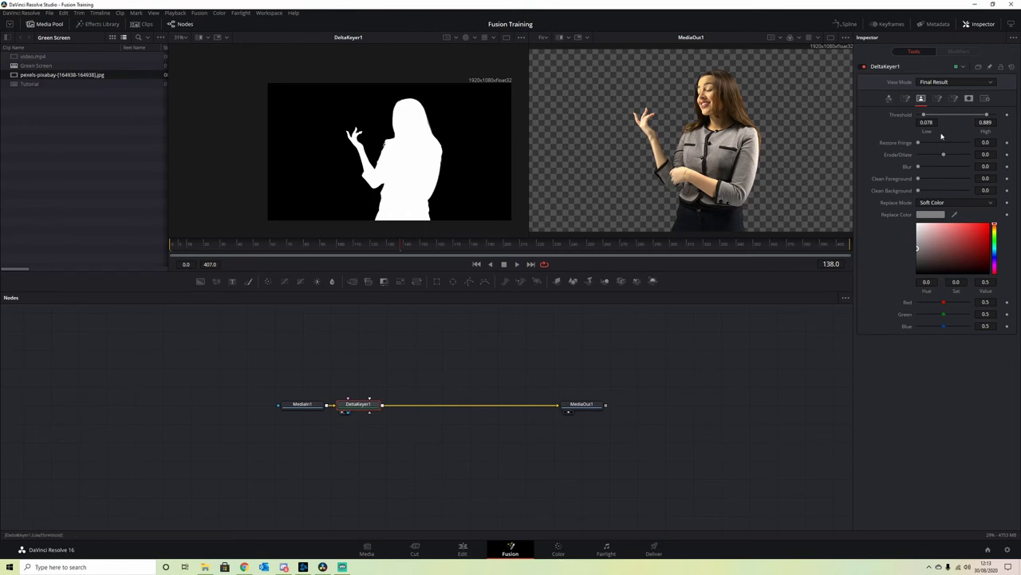
click(938, 98)
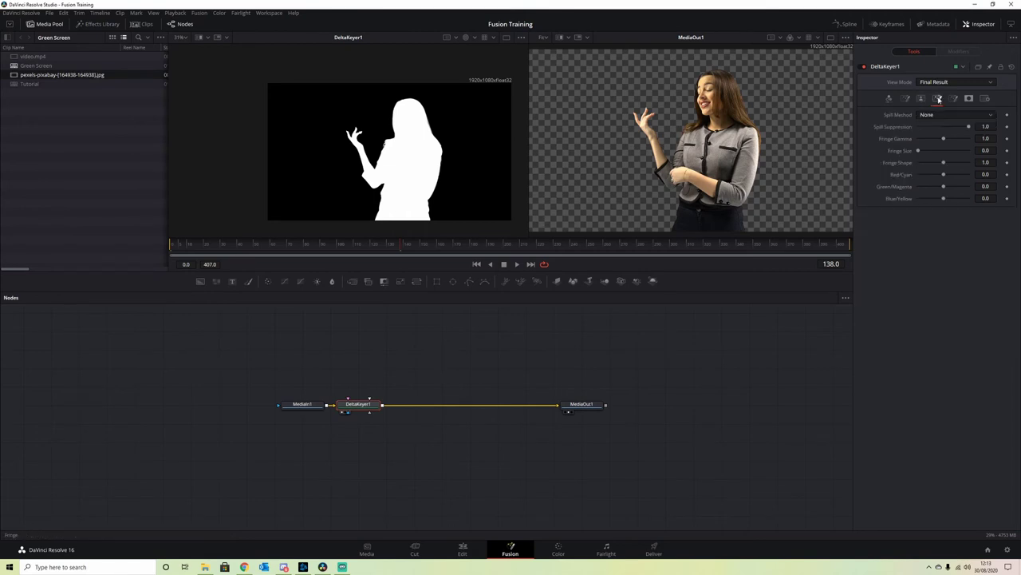
click(960, 116)
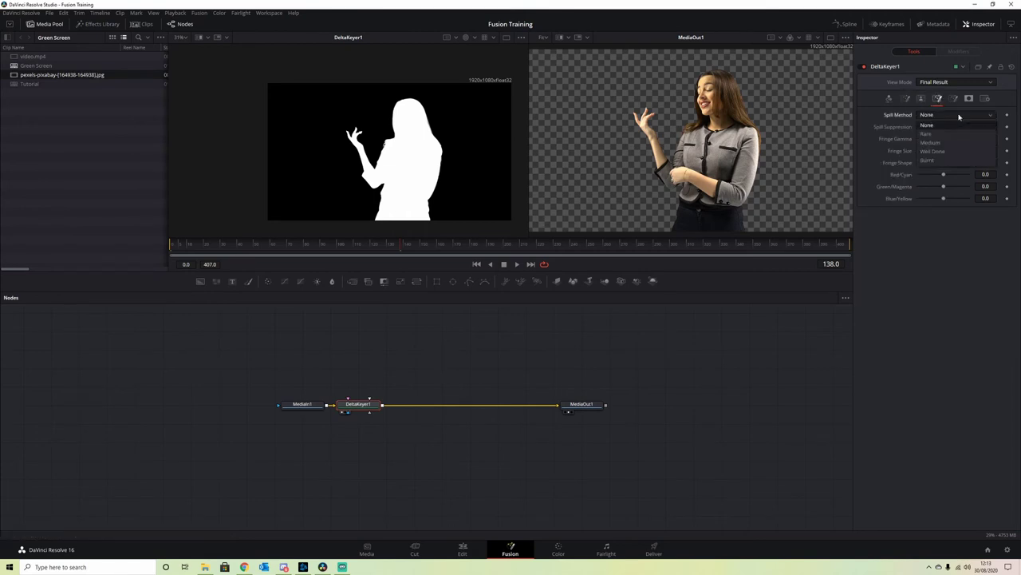
click(951, 162)
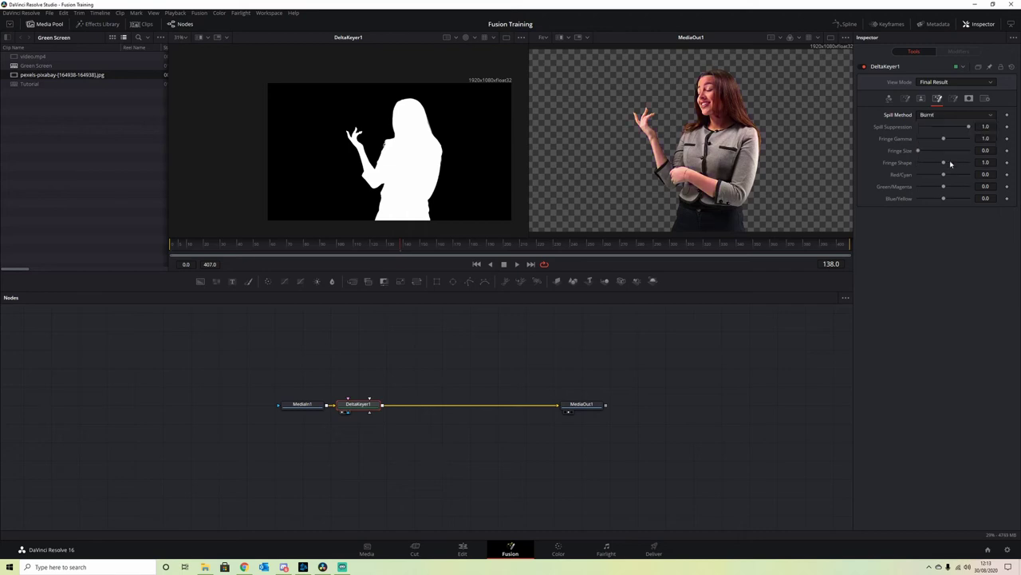
click(953, 118)
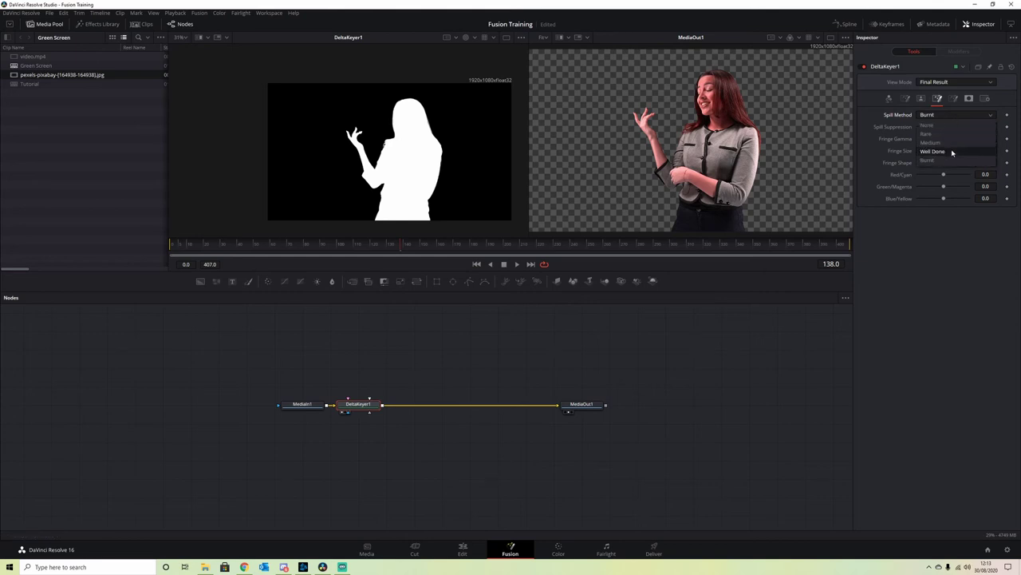
click(952, 151)
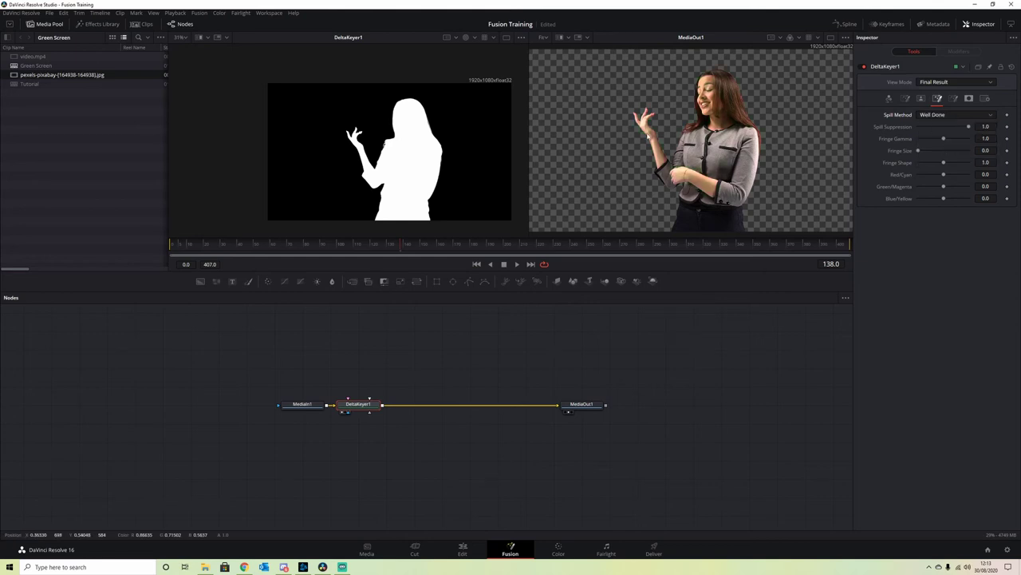
click(463, 549)
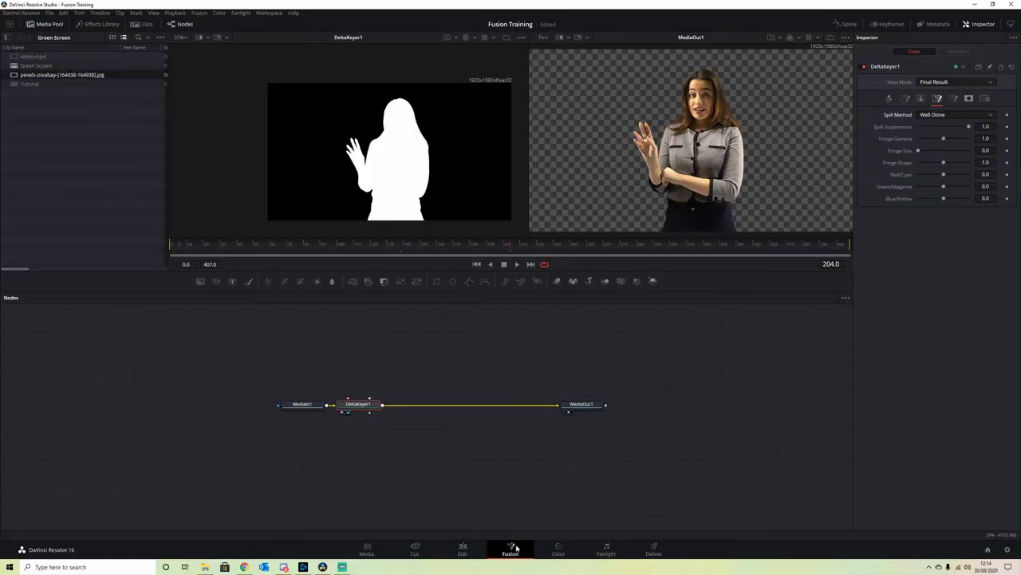
Set the Delta Keyer's matte Replace Mode to Source.
click(922, 99)
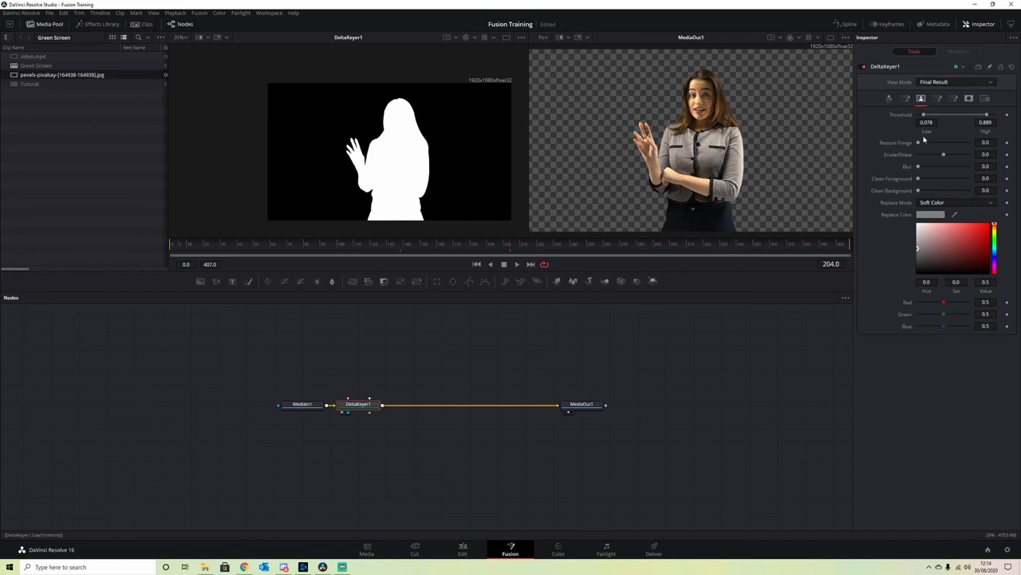
click(962, 205)
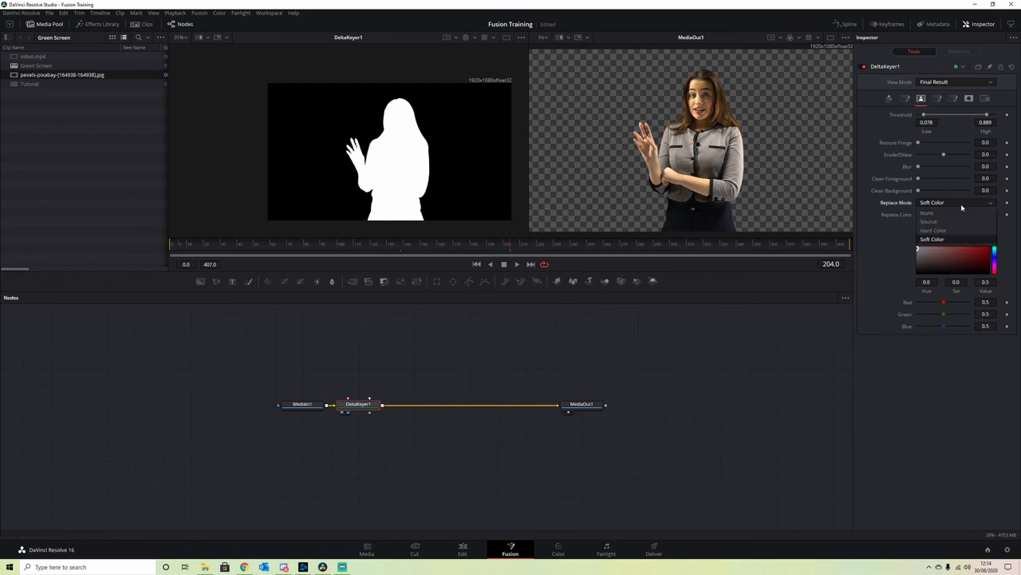
click(960, 225)
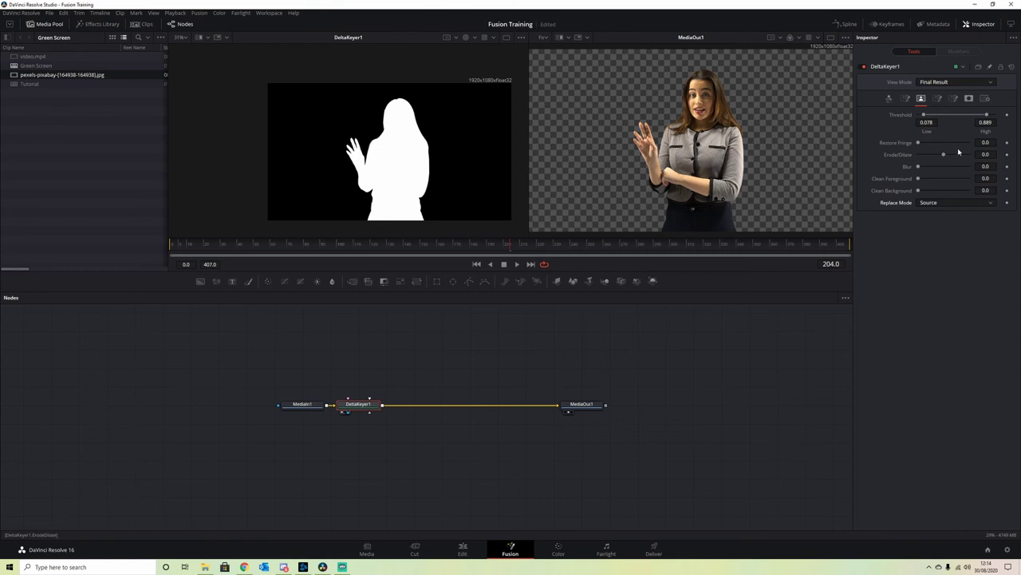
Try eroding the matte edge, then reset Erode/Dilate back to zero.
scroll(662, 133, up, 5)
scroll(662, 133, up, 3)
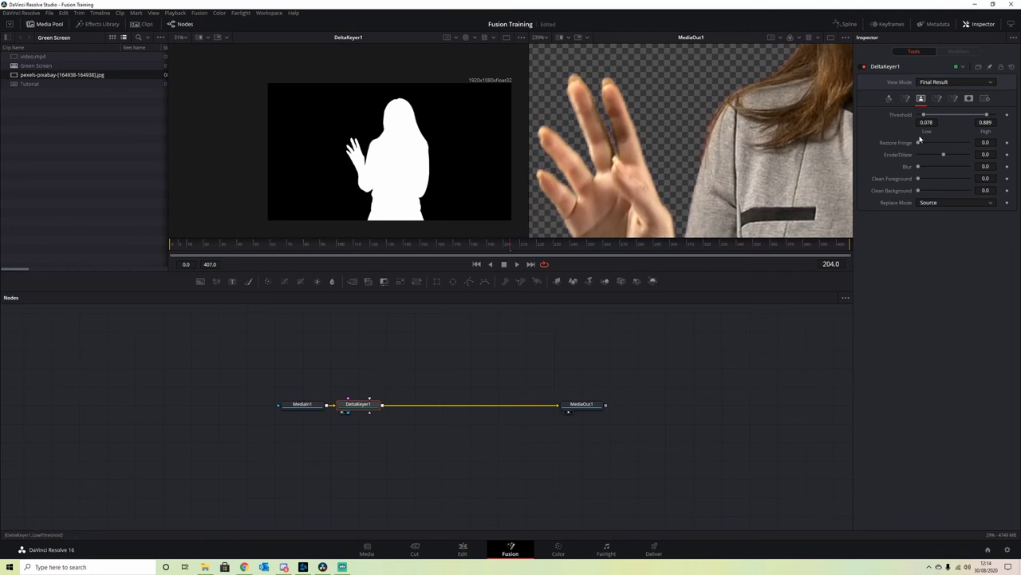
drag(944, 157, 935, 157)
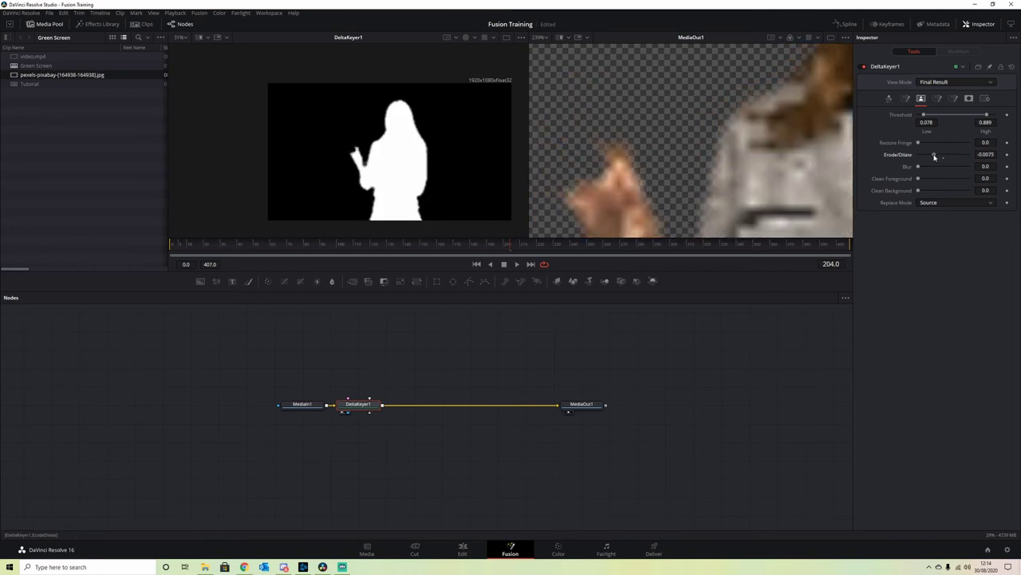
scroll(686, 182, down, 6)
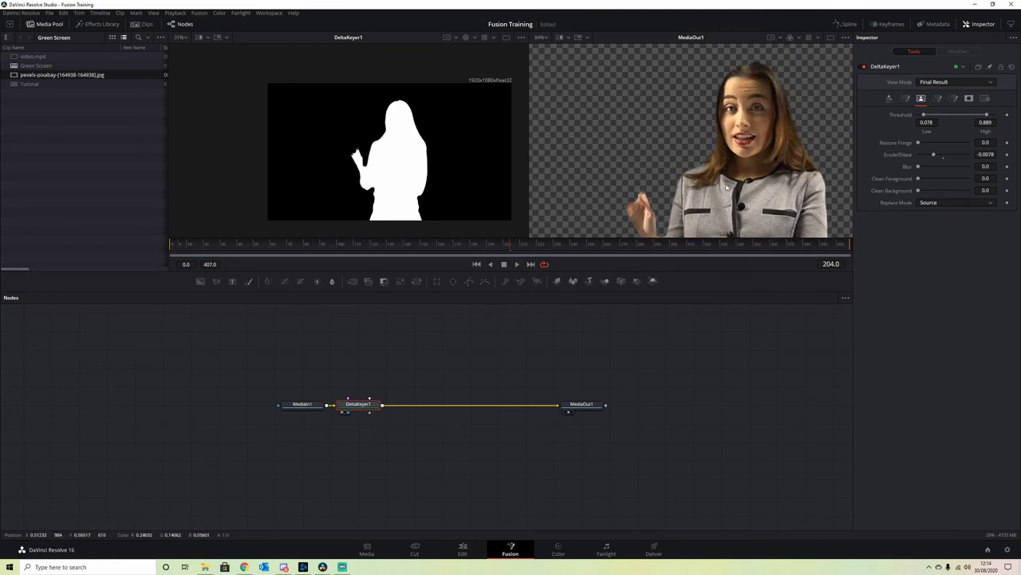
click(945, 158)
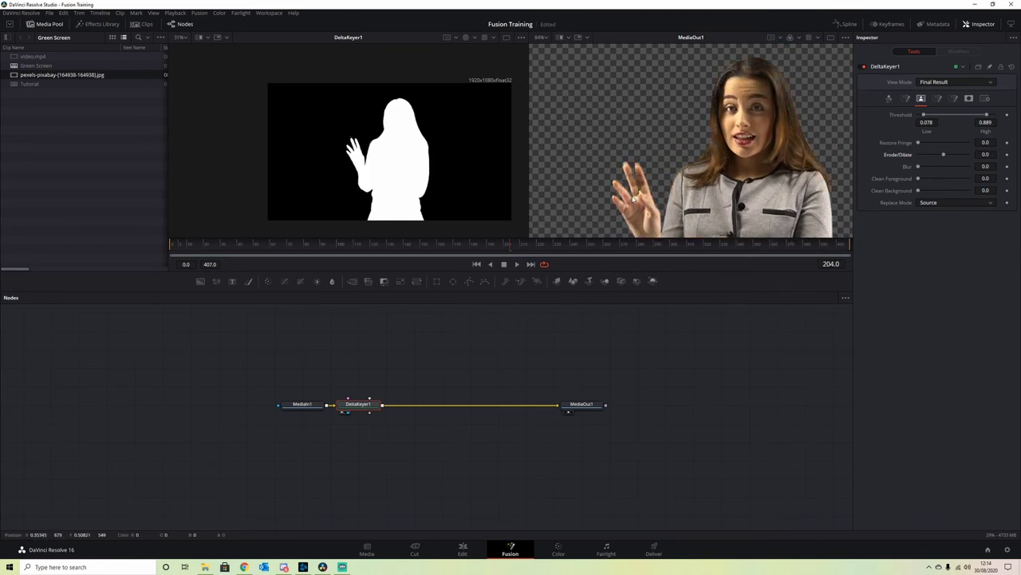
Erode the matte edge very slightly to -0.00029 and return to the Edit page.
scroll(624, 188, up, 6)
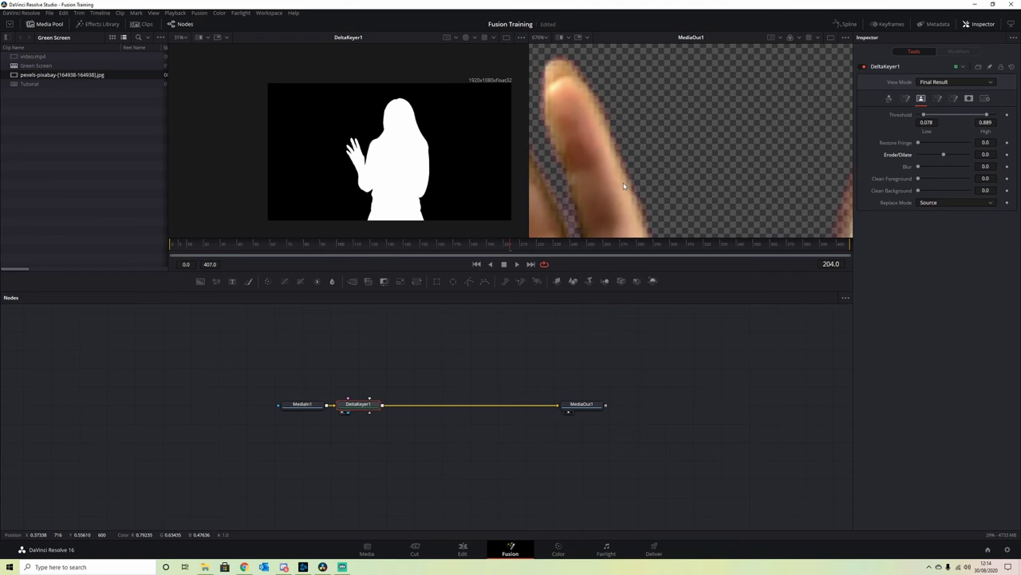
scroll(624, 189, up, 6)
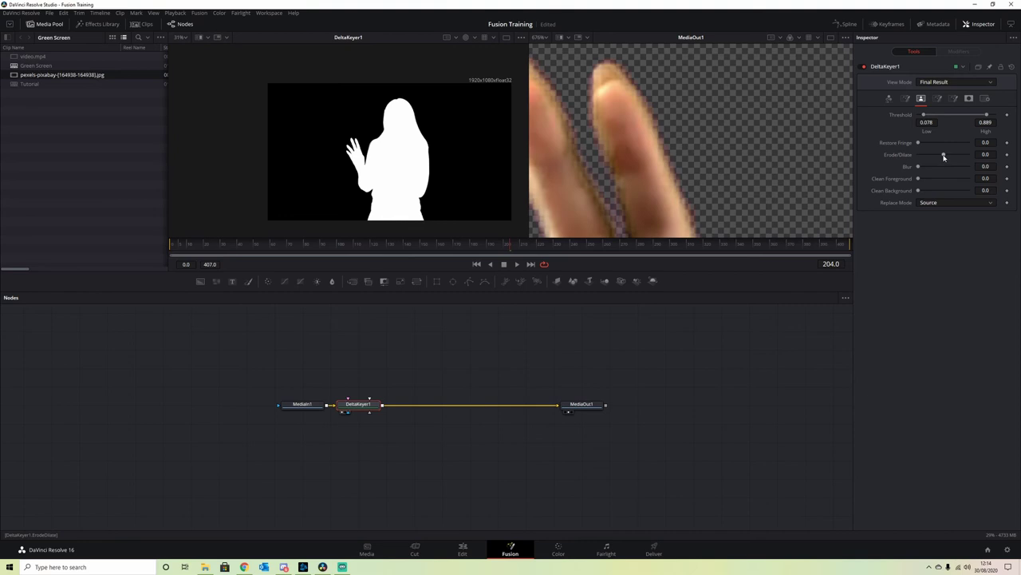
drag(944, 156, 942, 156)
right_click(718, 272)
click(742, 299)
drag(943, 156, 945, 157)
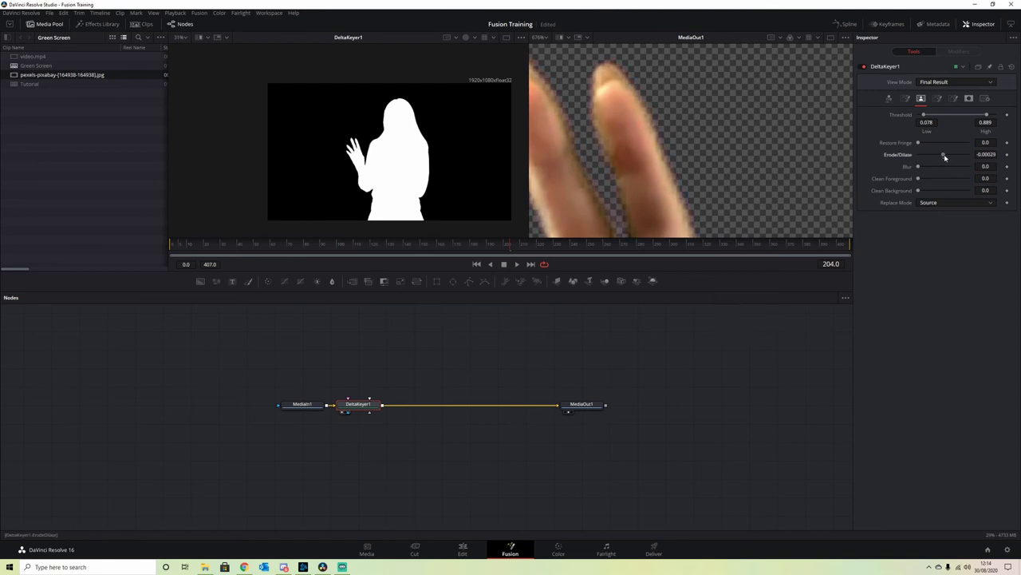
scroll(715, 167, down, 10)
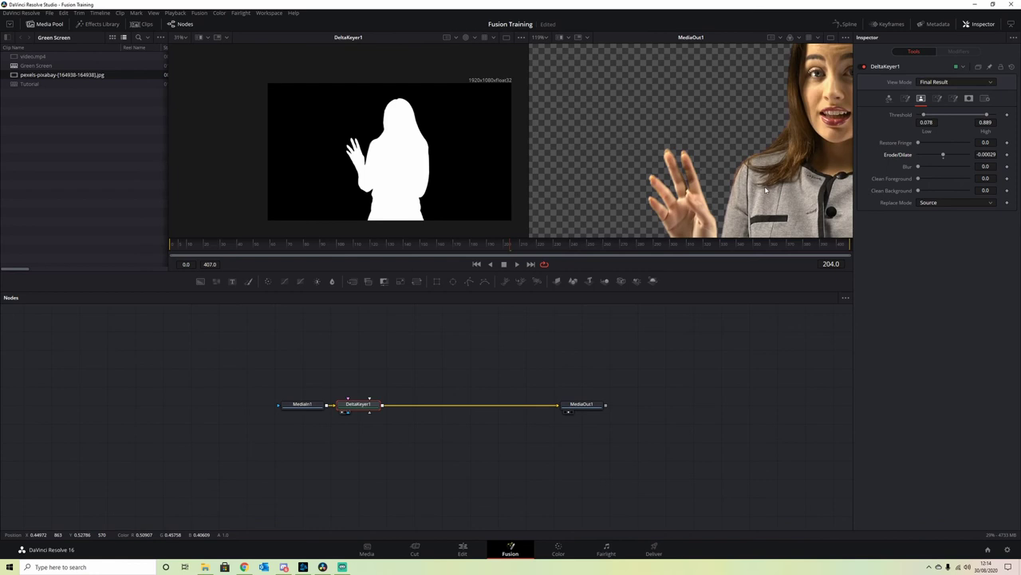
scroll(718, 162, down, 4)
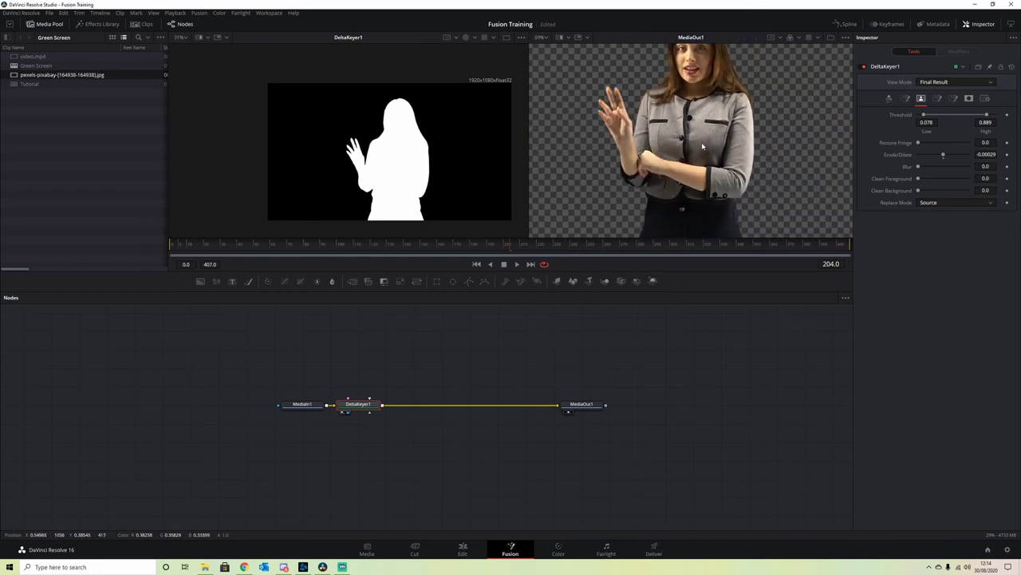
click(463, 549)
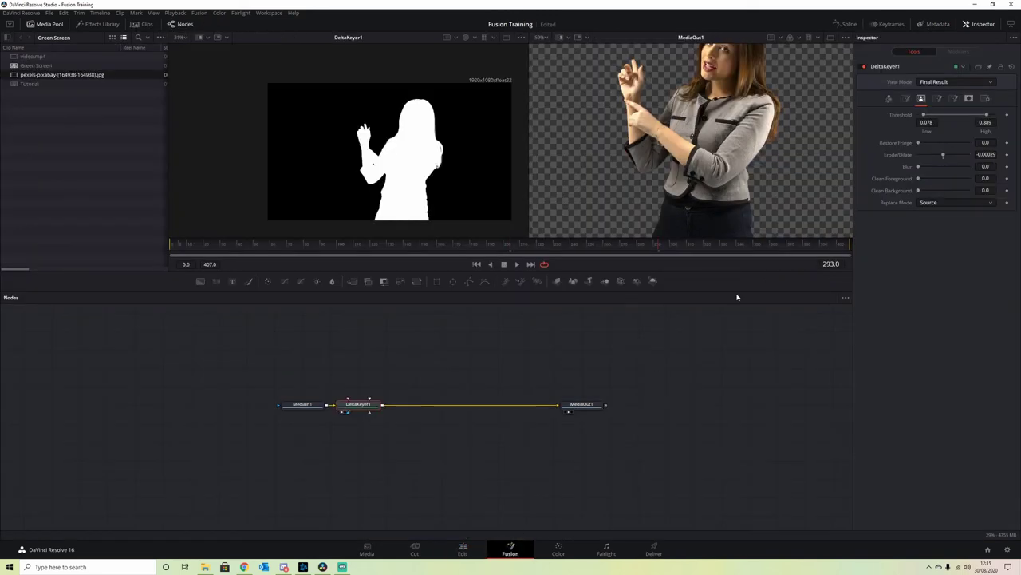
Nudge Erode/Dilate to -0.00042 and review the keyed actress on the Edit page.
drag(943, 155, 943, 157)
click(462, 549)
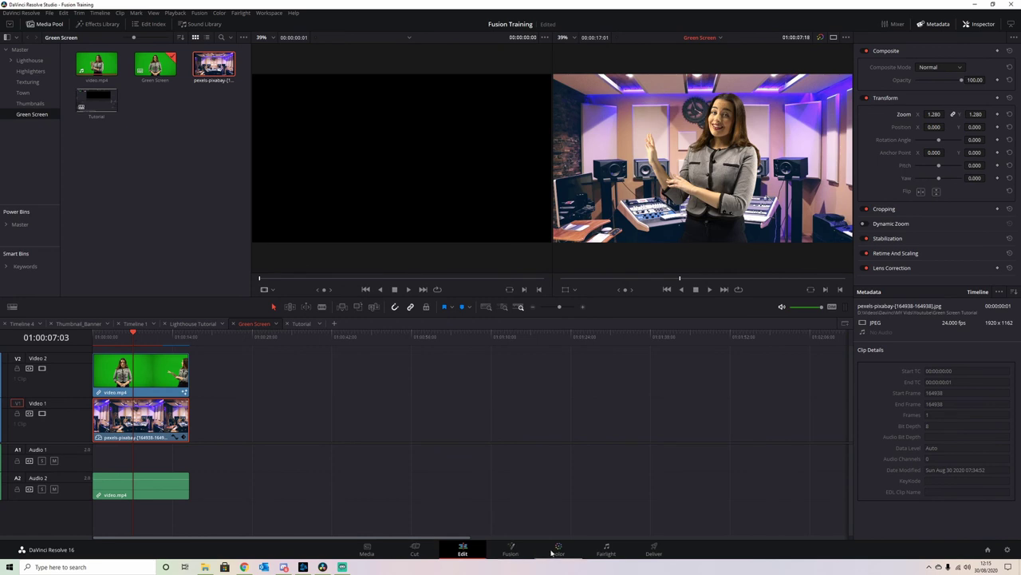
On the Color page, push the actress clip's Offset to 24.47/24.58/28.31 and Gain blue to 1.12.
click(556, 550)
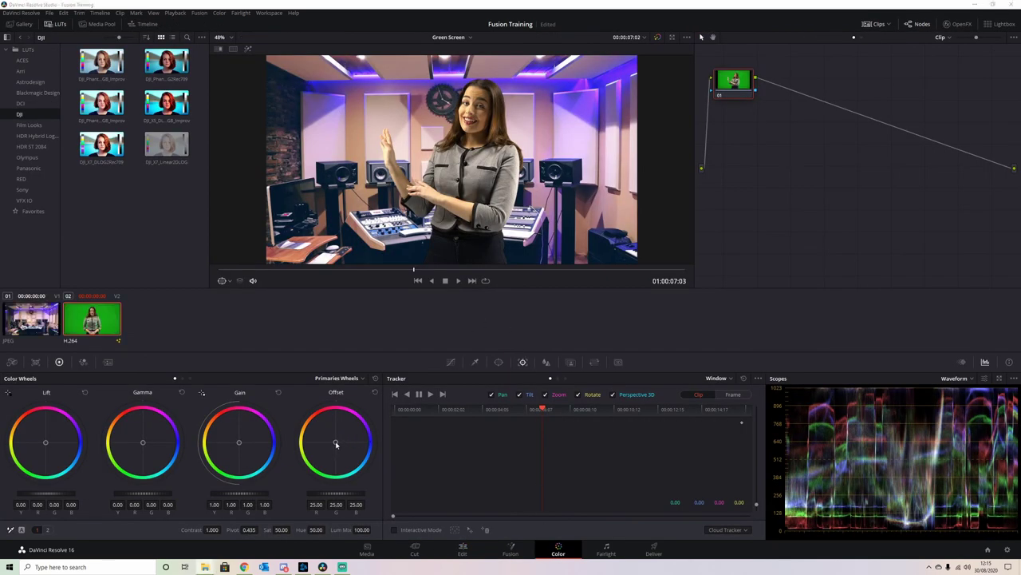
drag(336, 445, 338, 443)
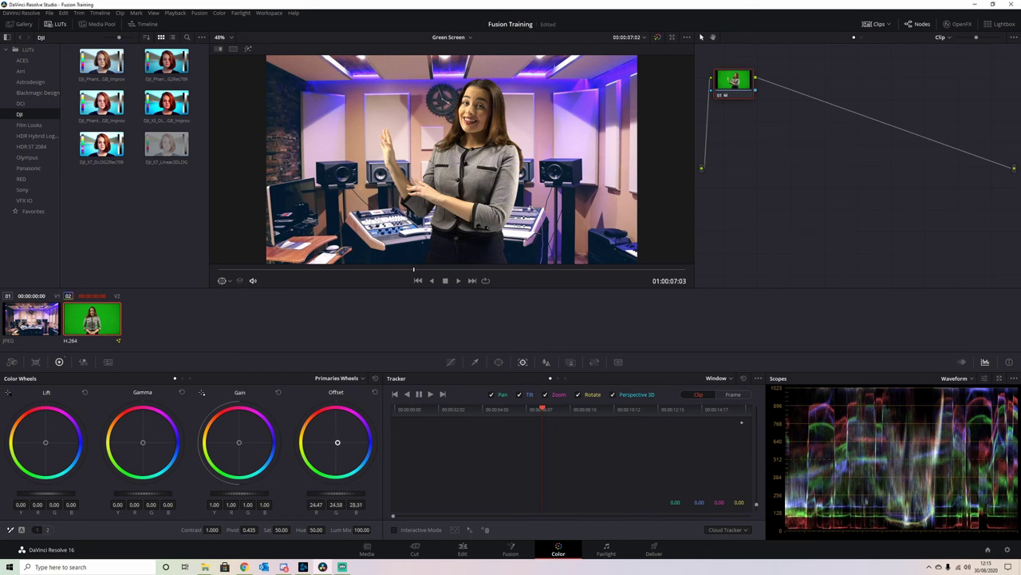
drag(240, 445, 239, 443)
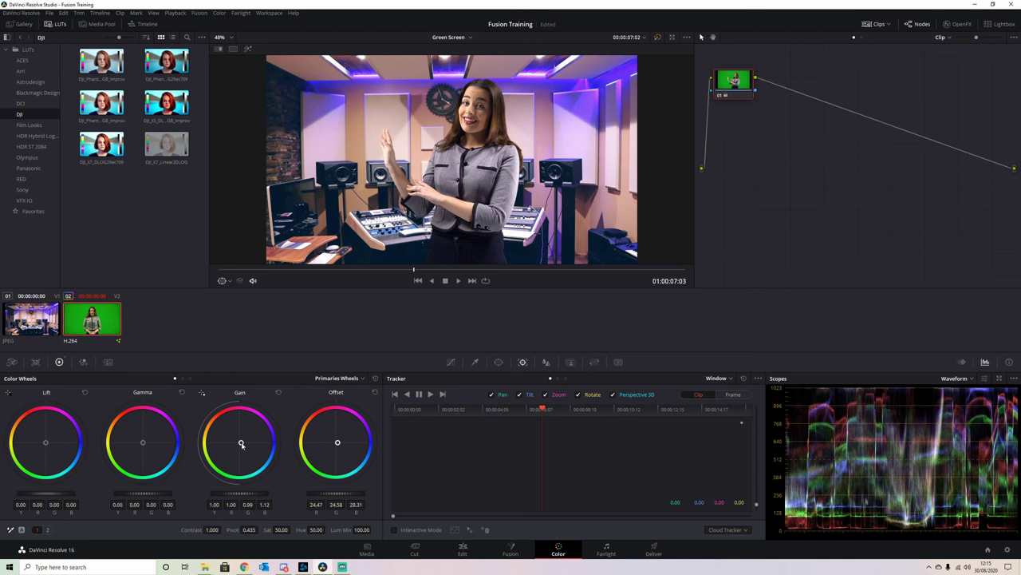
Switch to the Edit page to review the blue-tinted presenter over the studio background.
click(462, 549)
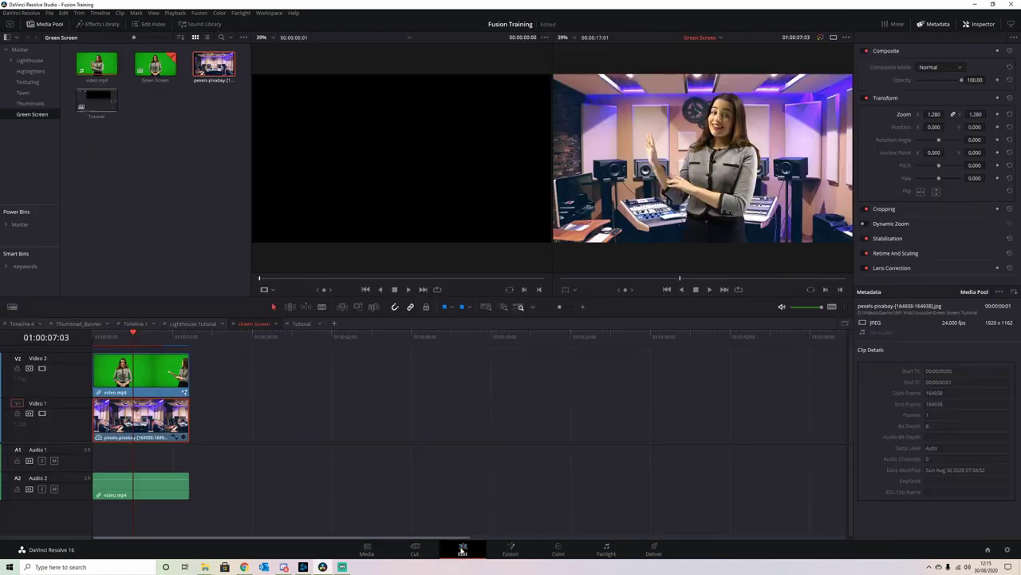